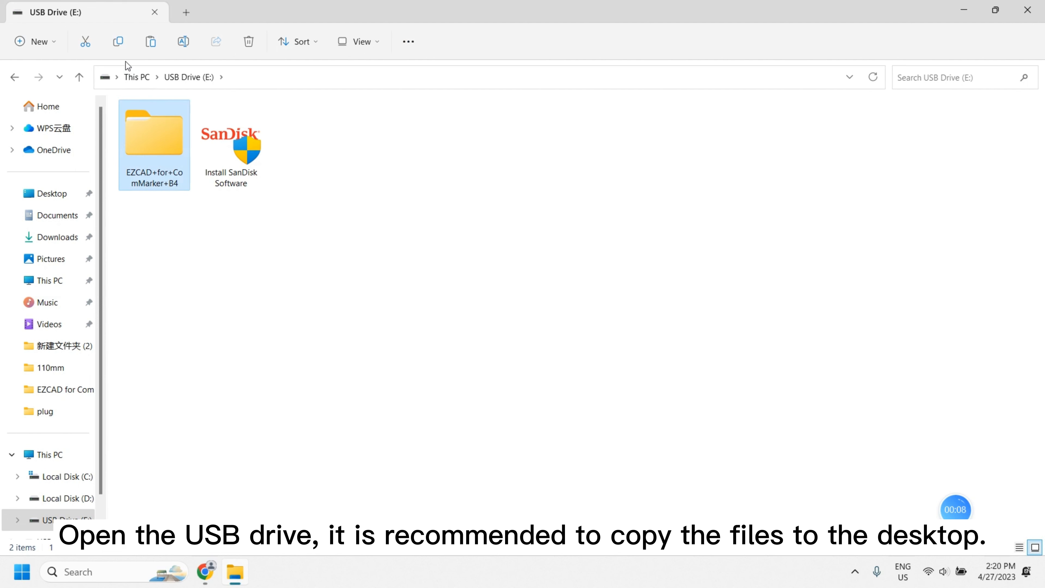
# Step: Copy the EZCAD+for+ComMarker+B4 folder from the USB drive to the desktop
pyautogui.click(119, 45)
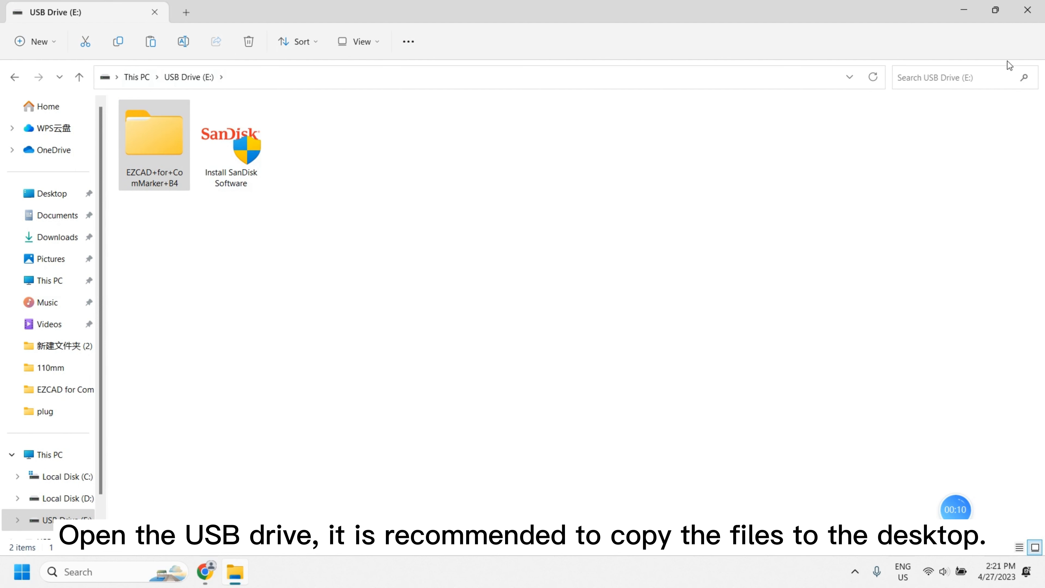
pyautogui.click(965, 11)
pyautogui.rightClick(30, 289)
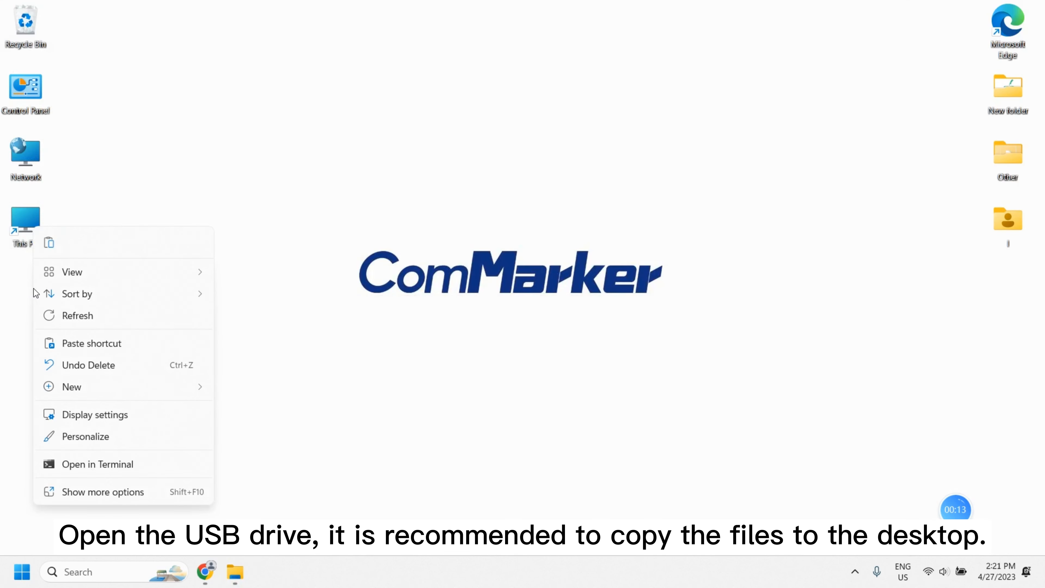
pyautogui.click(48, 243)
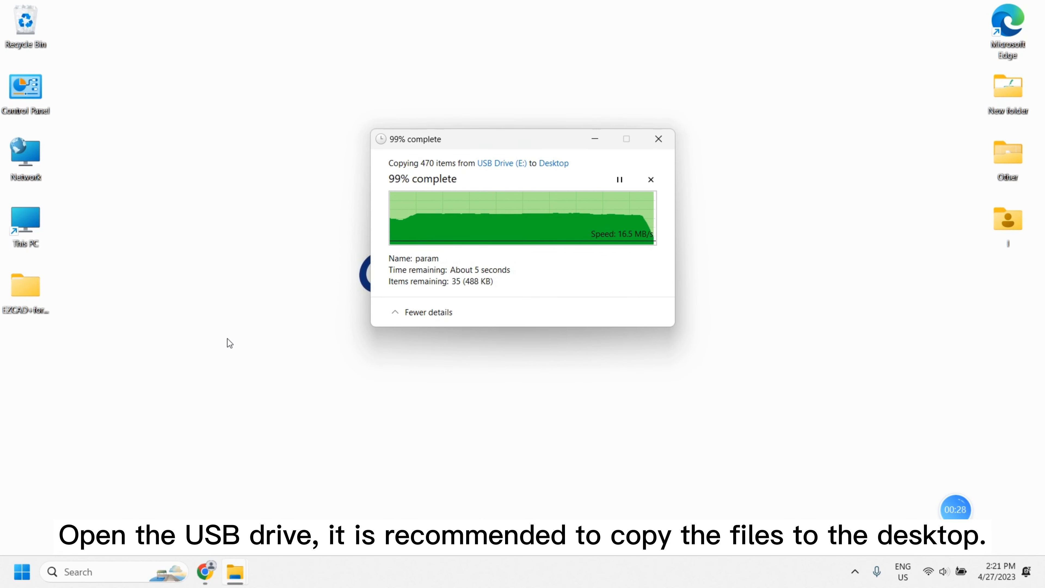
# Step: Open Computer Management and show the Device Manager list
pyautogui.rightClick(27, 564)
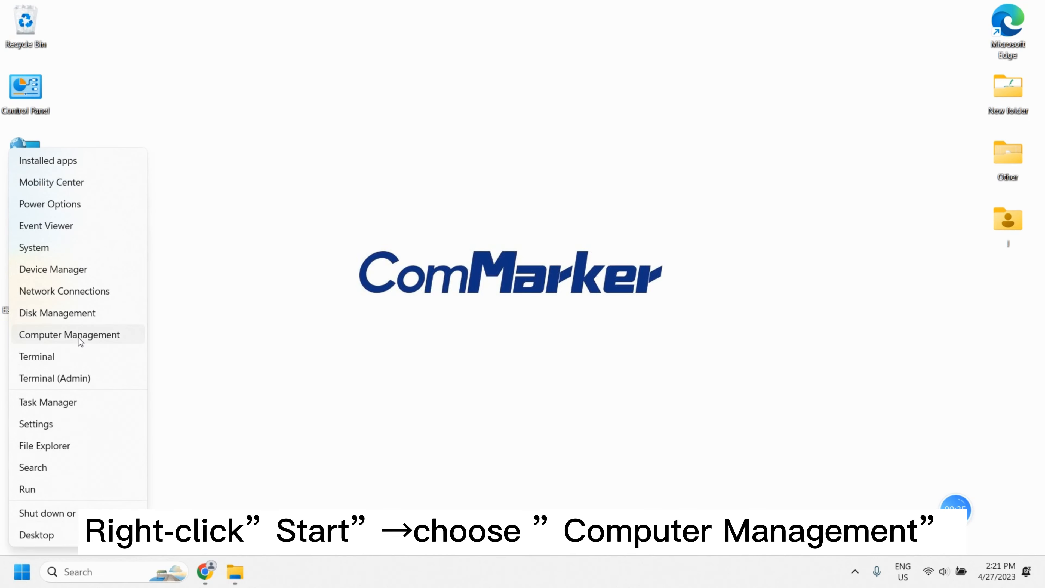
pyautogui.click(108, 335)
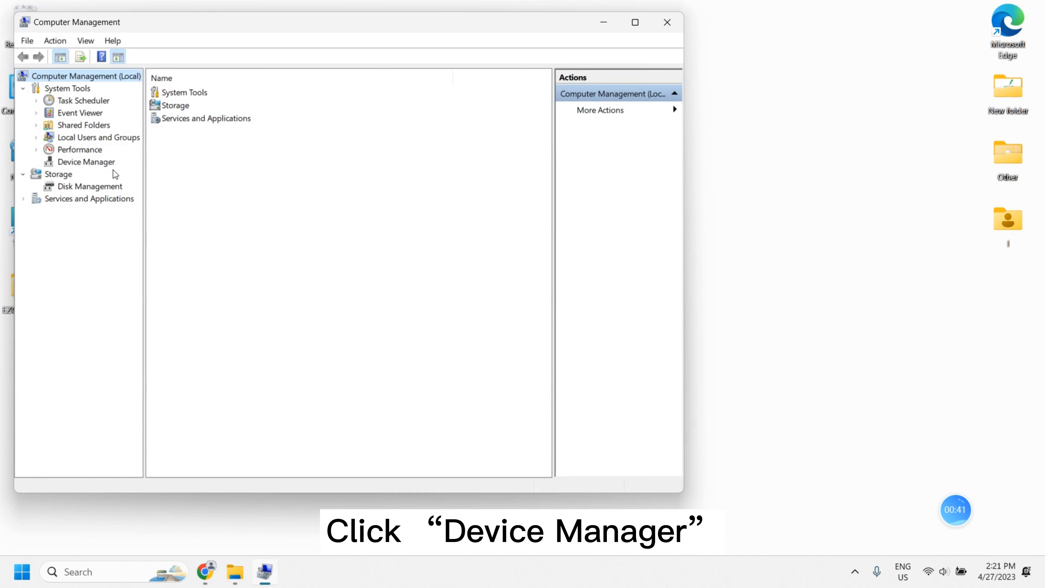
pyautogui.click(85, 164)
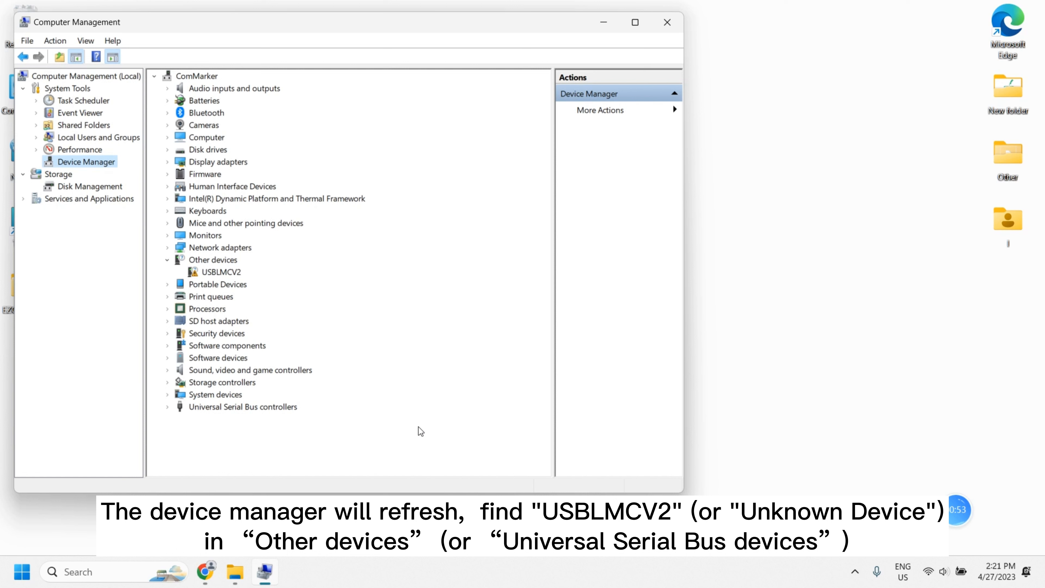
# Step: Update the USBLMCV2 driver manually from the win11 driver folder inside EZCAD for ComMarker B4 on the desktop
pyautogui.rightClick(232, 274)
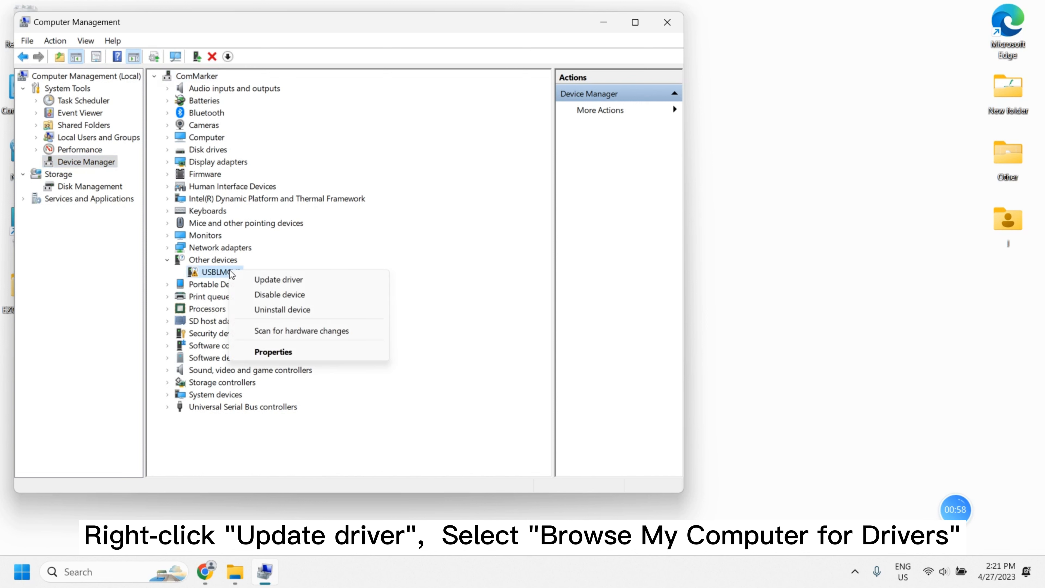
pyautogui.click(277, 279)
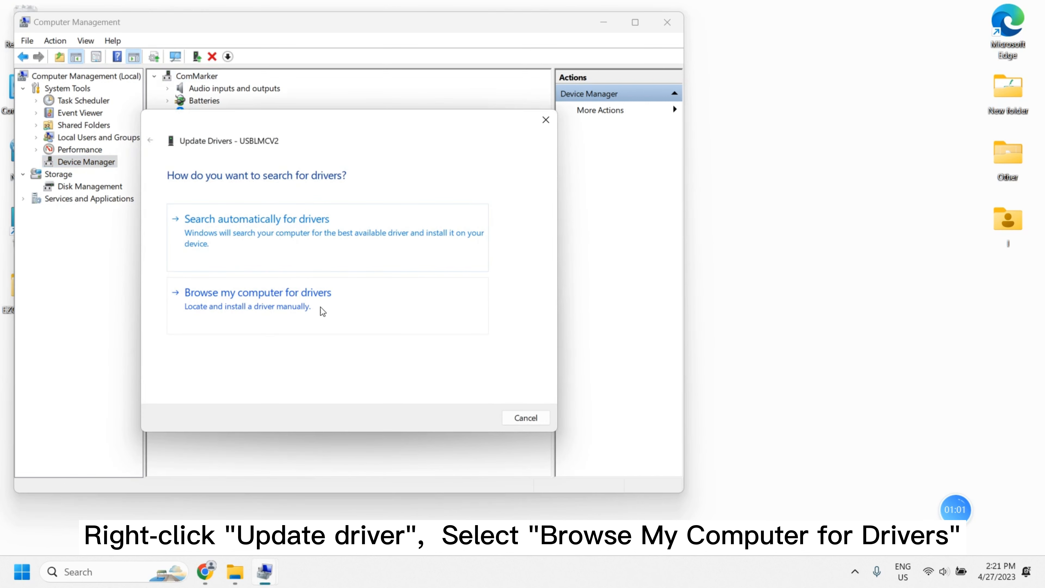
pyautogui.click(331, 309)
pyautogui.click(456, 229)
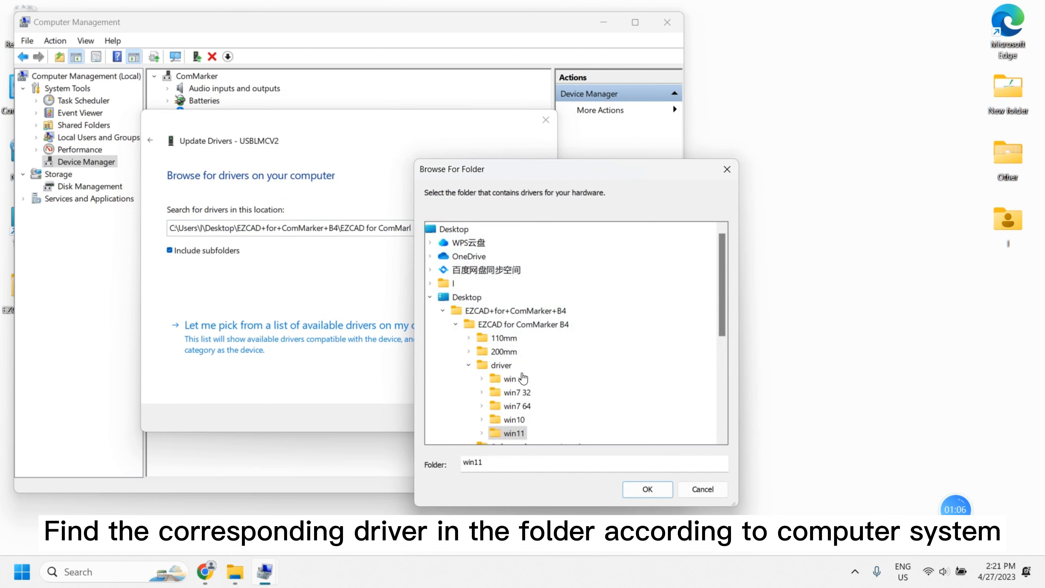
pyautogui.click(643, 488)
pyautogui.click(478, 418)
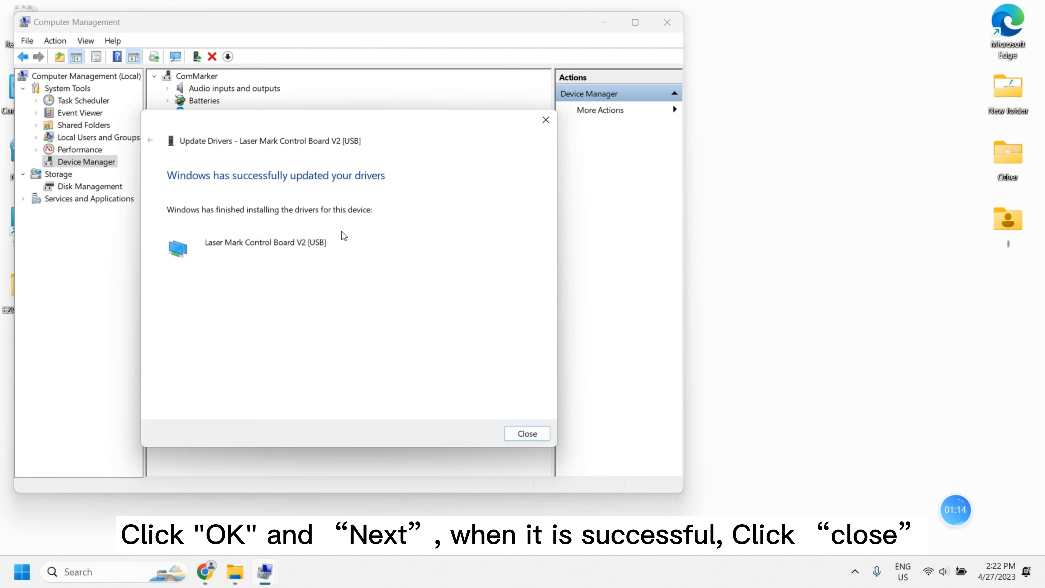
pyautogui.click(526, 433)
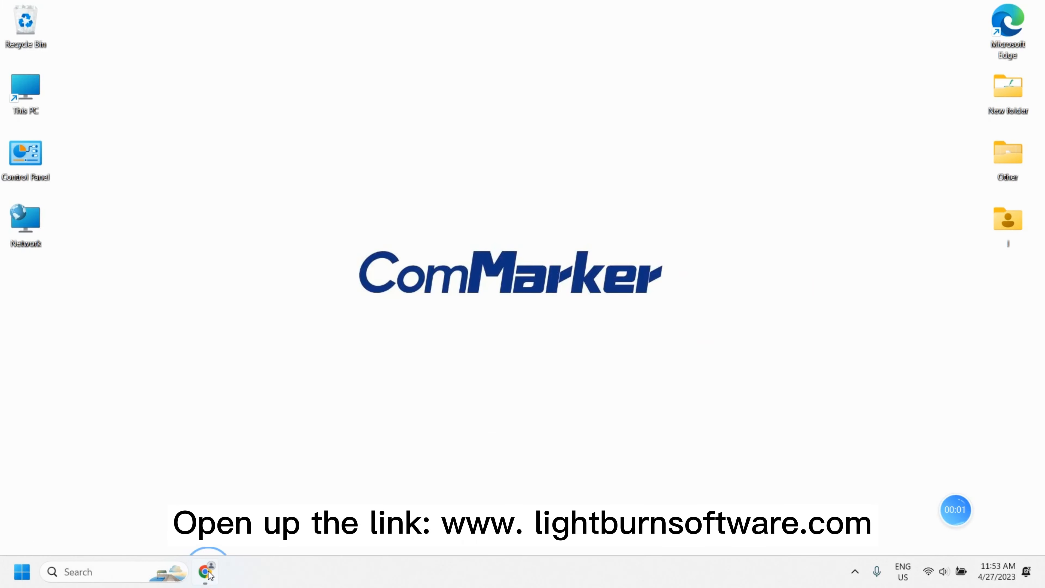
# Step: Switch to Chrome and open the Download / Trial page of lightburnsoftware.com at the version download links
pyautogui.click(205, 572)
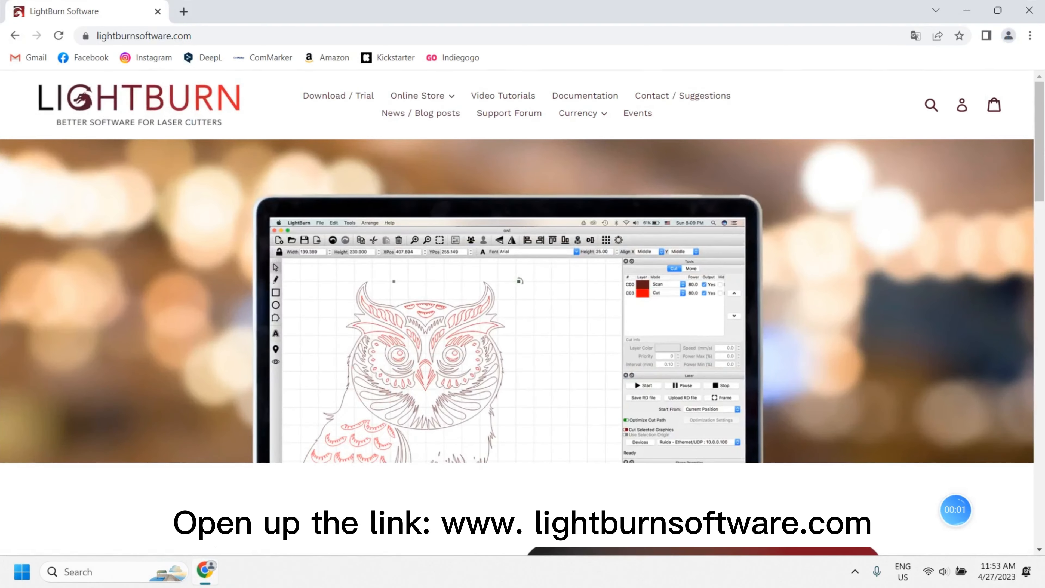
pyautogui.click(221, 33)
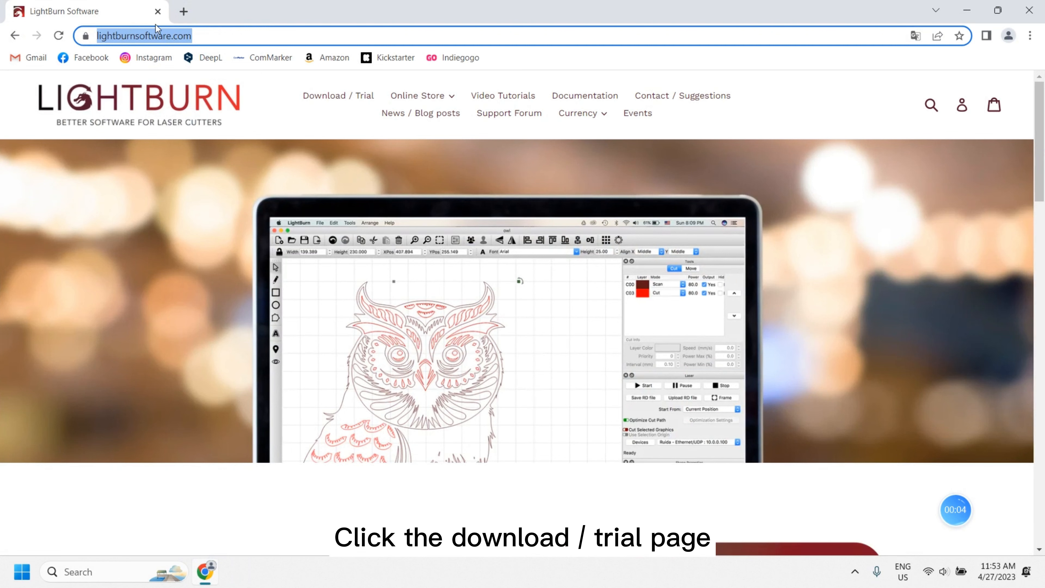
pyautogui.click(345, 95)
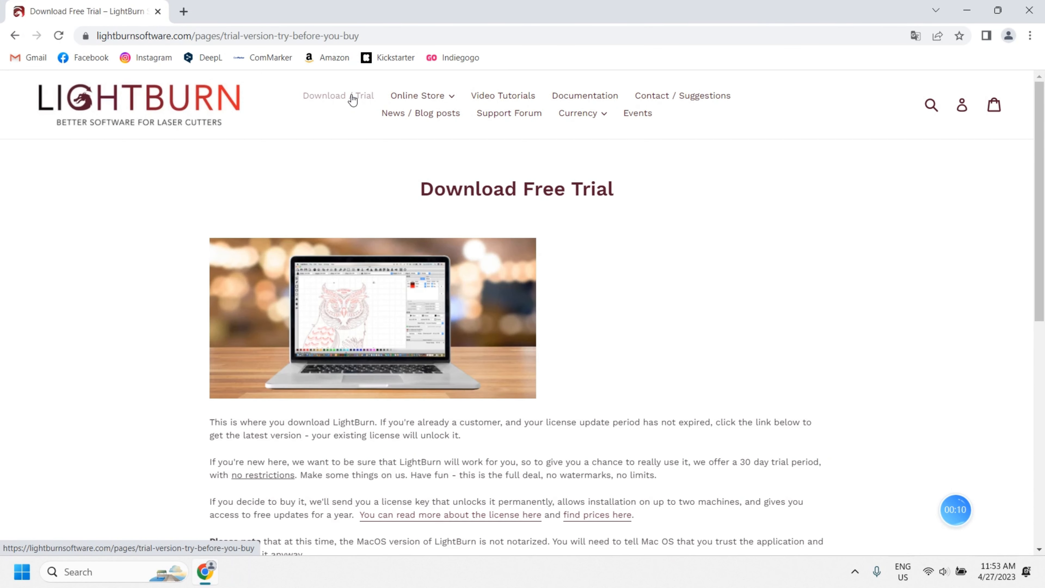
pyautogui.scroll(-5, 560, 338)
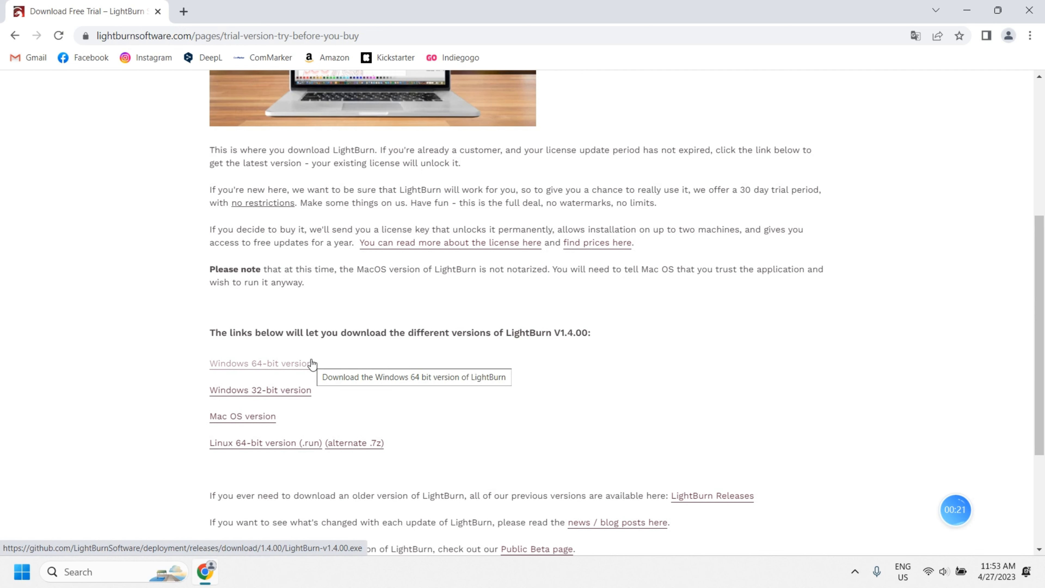
# Step: Check the computer's system type in the System information opened from Control Panel
pyautogui.press('super+d')
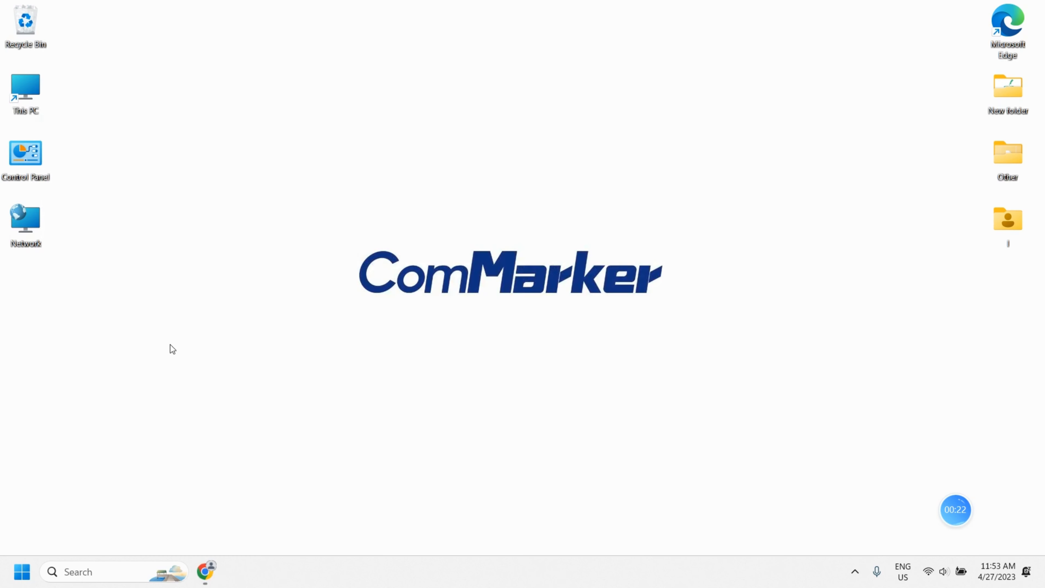
pyautogui.doubleClick(23, 151)
pyautogui.click(741, 306)
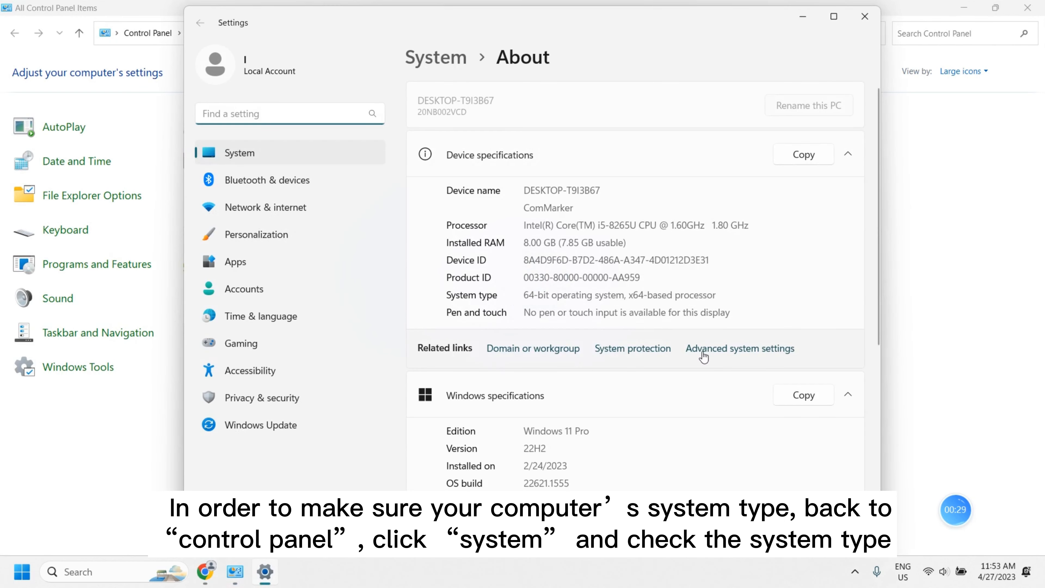
pyautogui.scroll(-5, 710, 362)
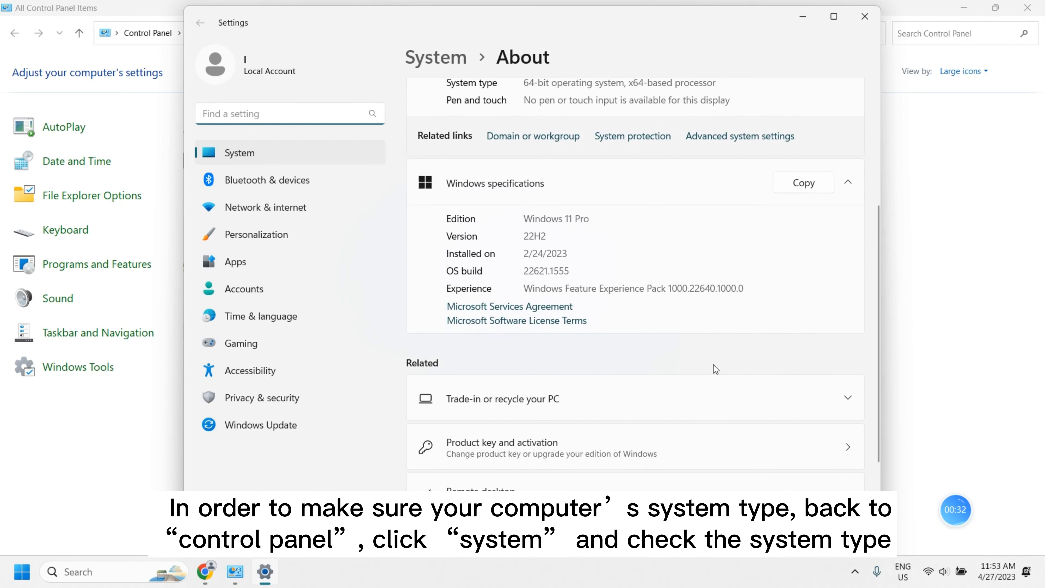
pyautogui.scroll(2, 715, 369)
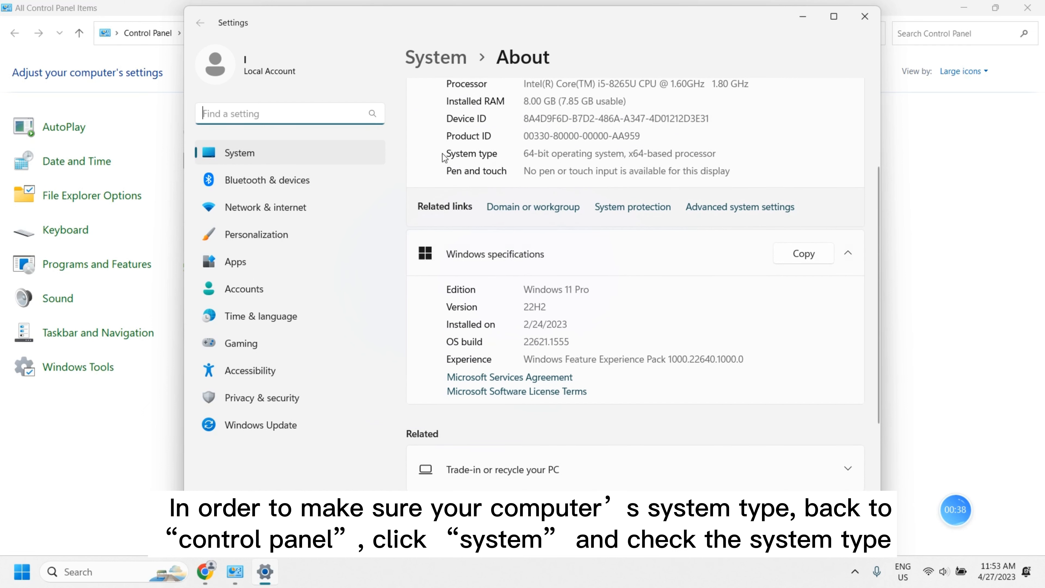
pyautogui.moveTo(721, 158); pyautogui.dragTo(494, 157)
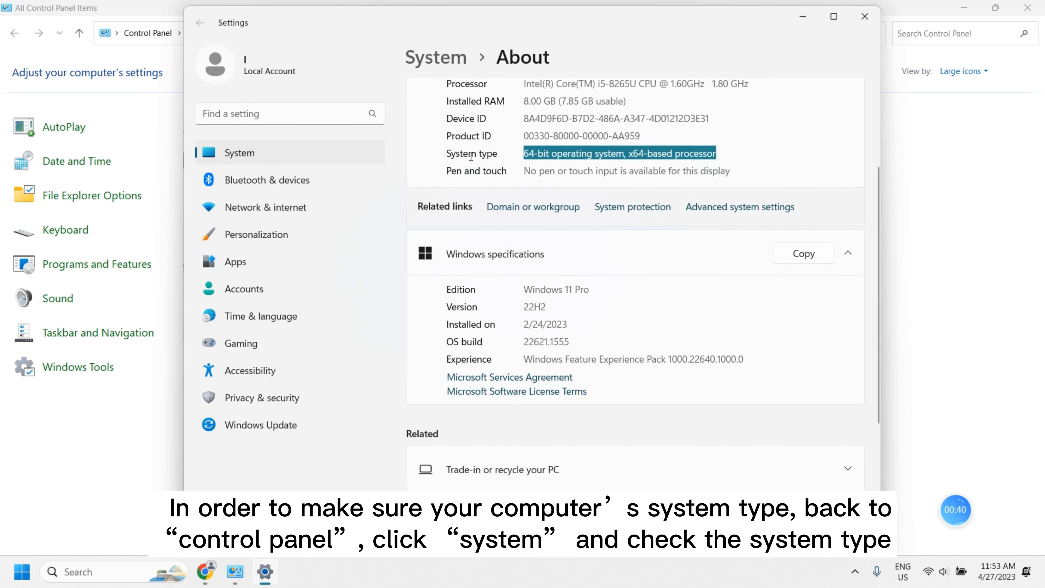
pyautogui.click(865, 16)
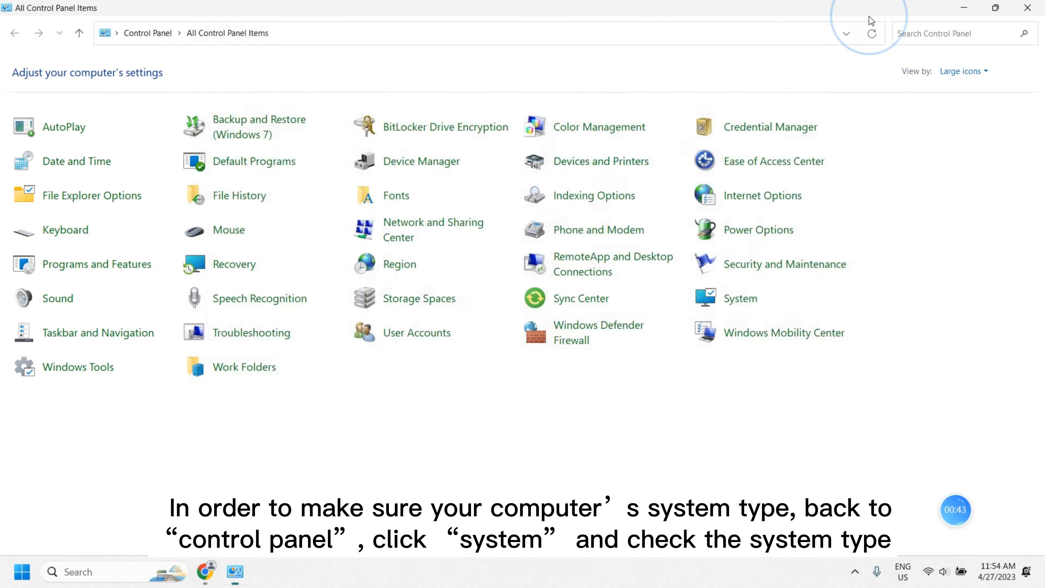
pyautogui.click(1027, 7)
# Step: Back in Chrome, download the Windows 64-bit version of LightBurn 1.4.00 and install it with a desktop icon
pyautogui.click(214, 572)
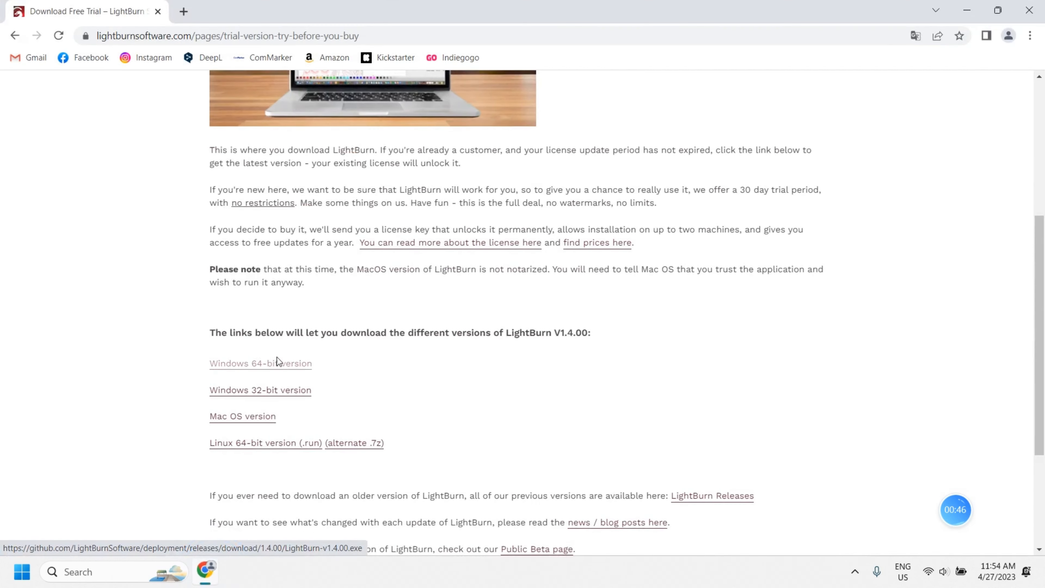
pyautogui.click(268, 364)
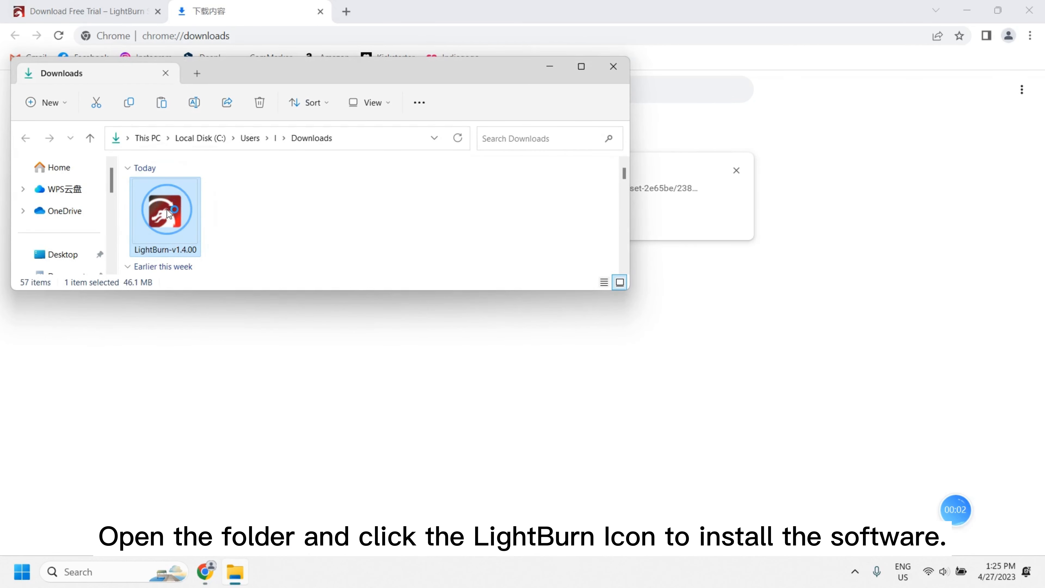
pyautogui.doubleClick(166, 209)
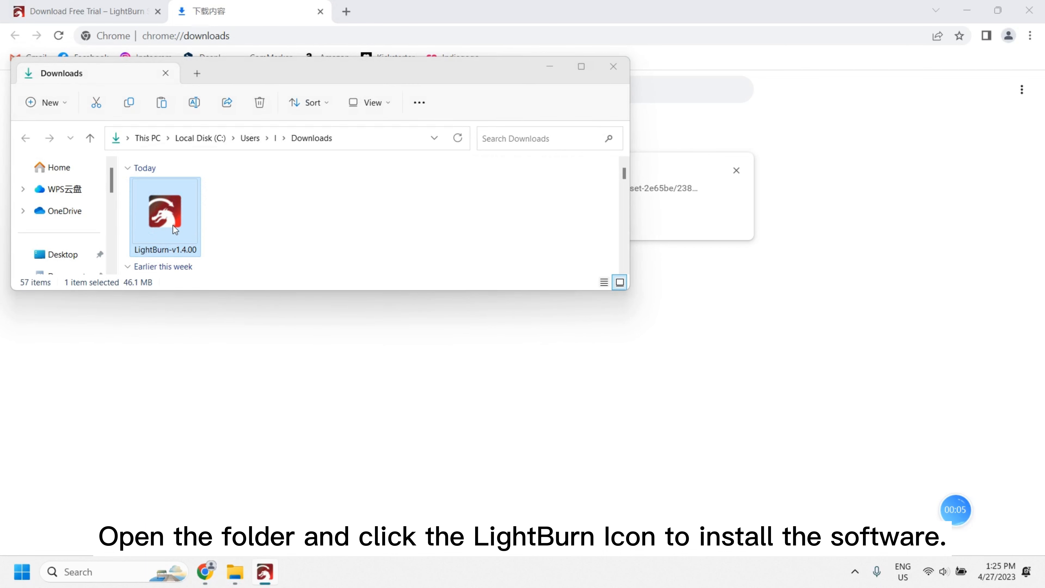
pyautogui.click(596, 392)
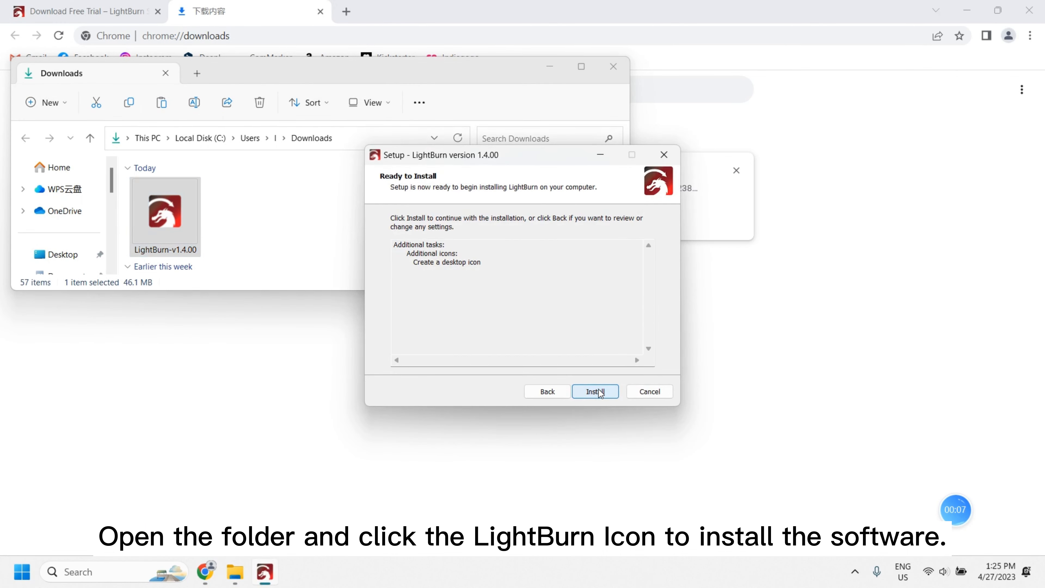
pyautogui.click(595, 391)
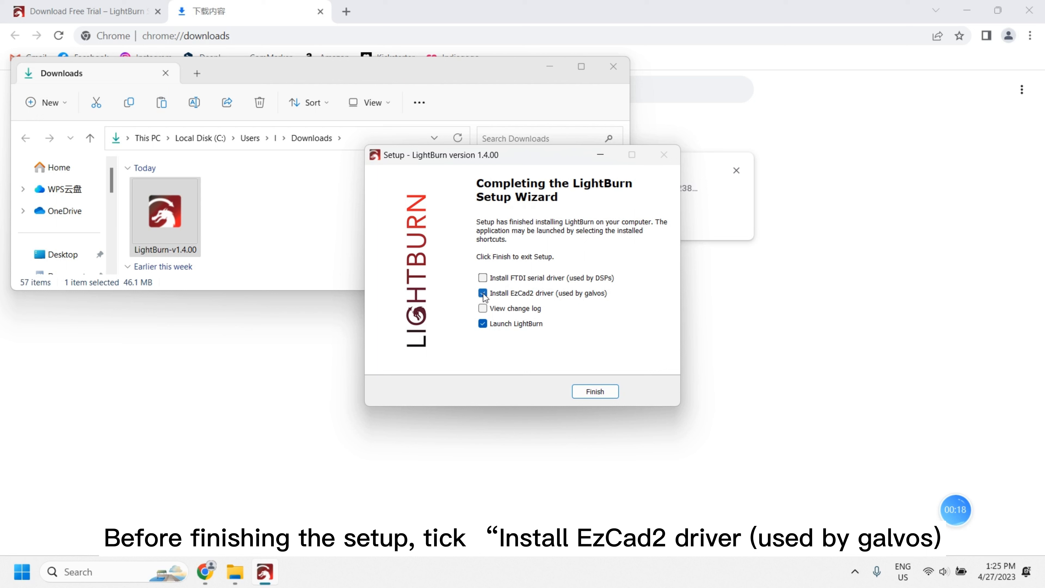
# Step: Finish the LightBurn setup with Install EzCad2 driver and Launch LightBurn enabled, and complete the device driver installation wizard
pyautogui.click(595, 392)
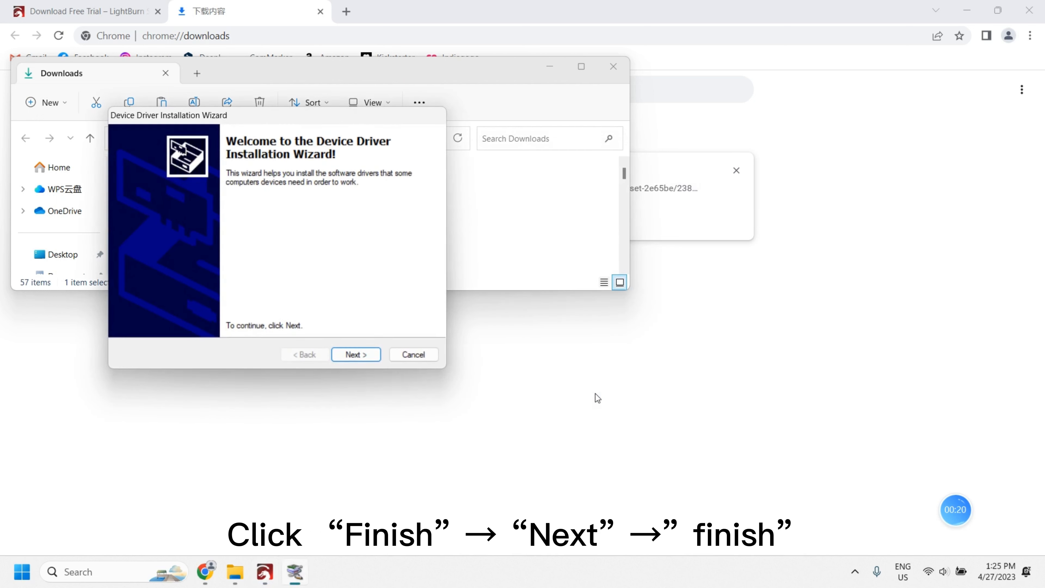
pyautogui.click(365, 354)
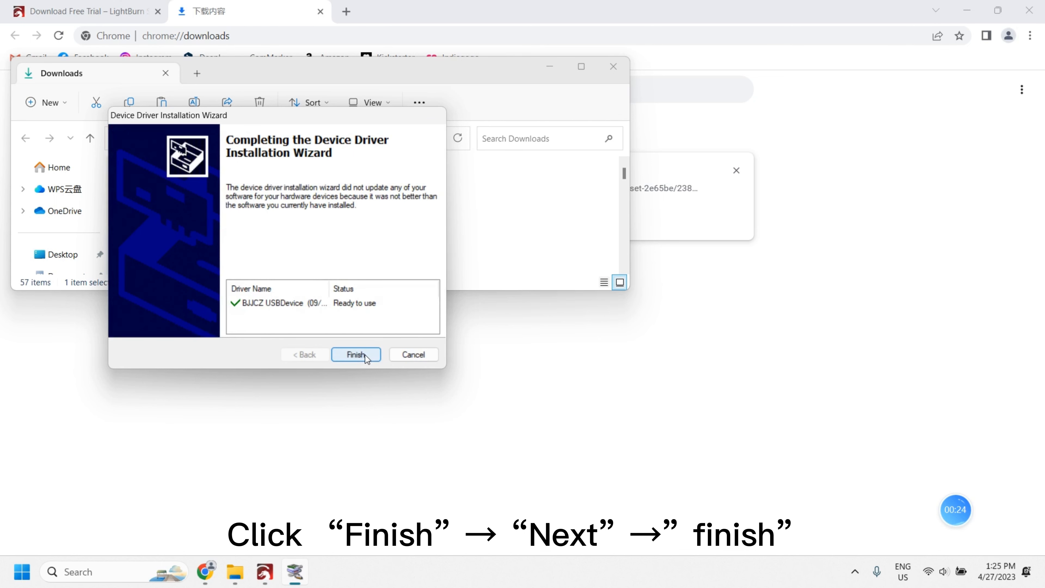
pyautogui.click(356, 355)
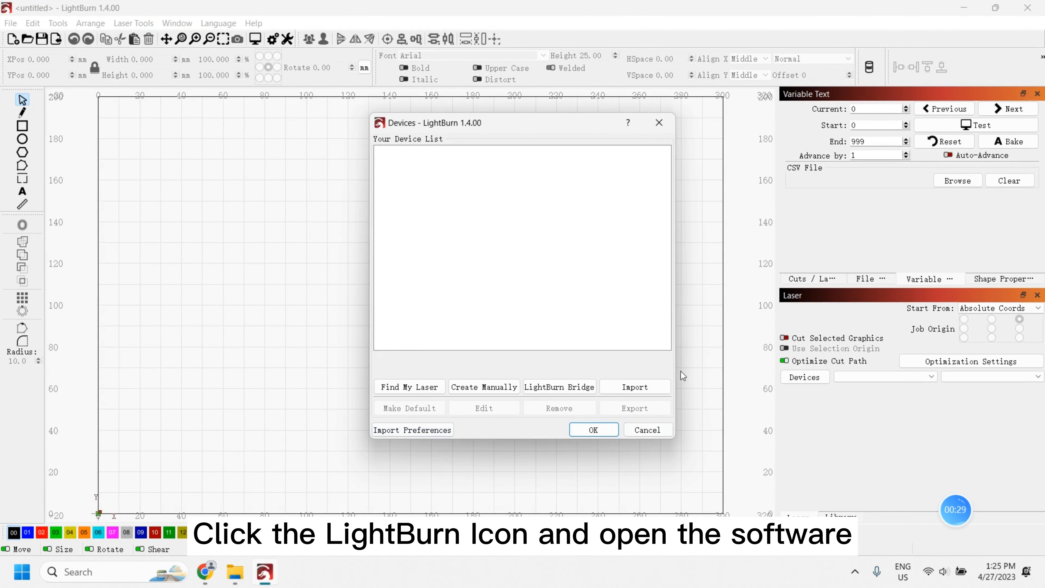
# Step: Create a new LightBurn device manually with JCZFiber as its controller
pyautogui.click(484, 391)
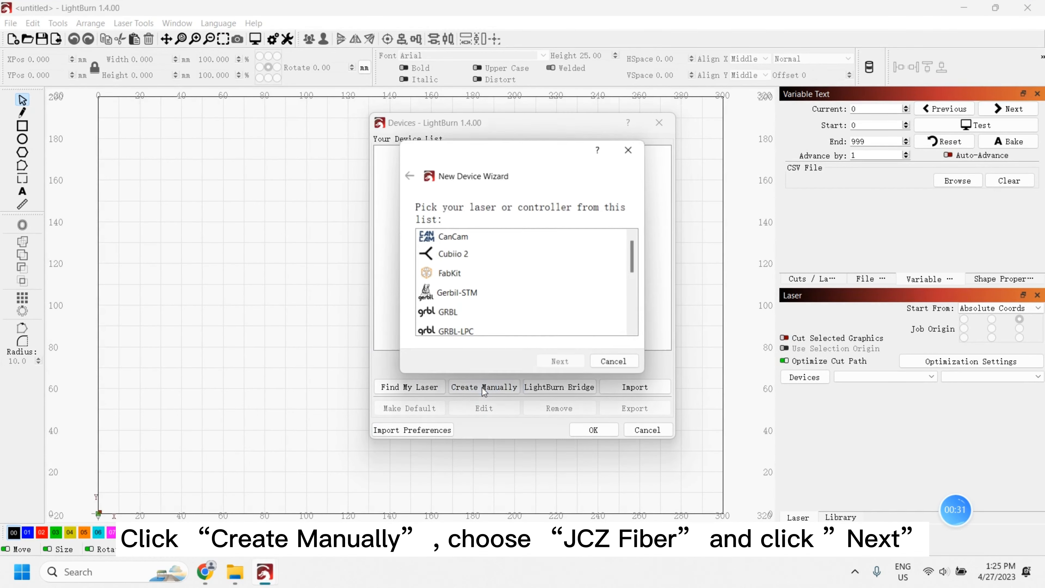
pyautogui.scroll(-2, 529, 313)
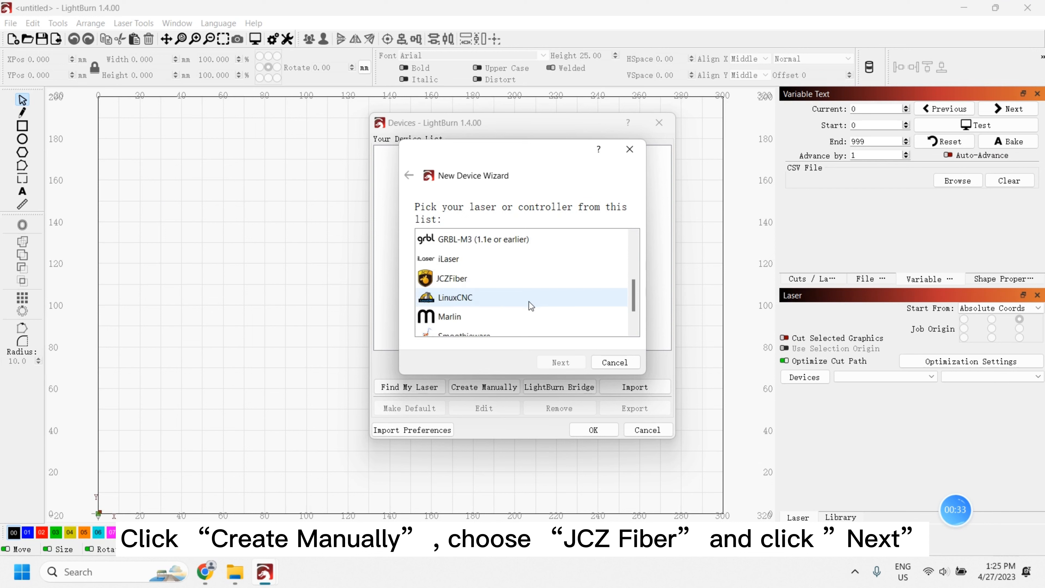
pyautogui.click(478, 283)
pyautogui.click(560, 362)
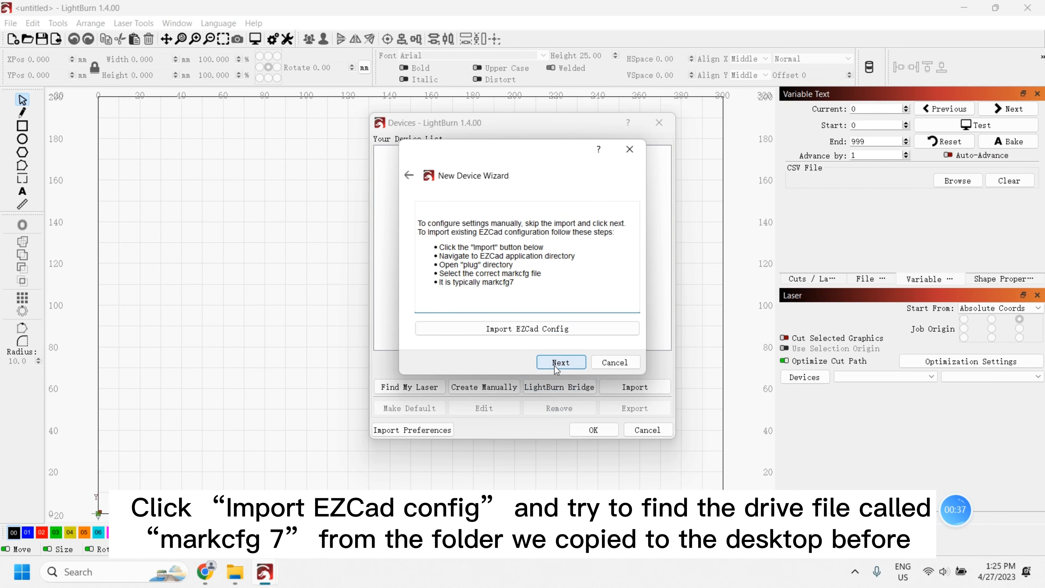
# Step: Import the markcfg7 EZCad configuration from the plug folder in EZCAD for ComMarker B4's 200mm folder, check the laser type and accept the summary
pyautogui.click(546, 329)
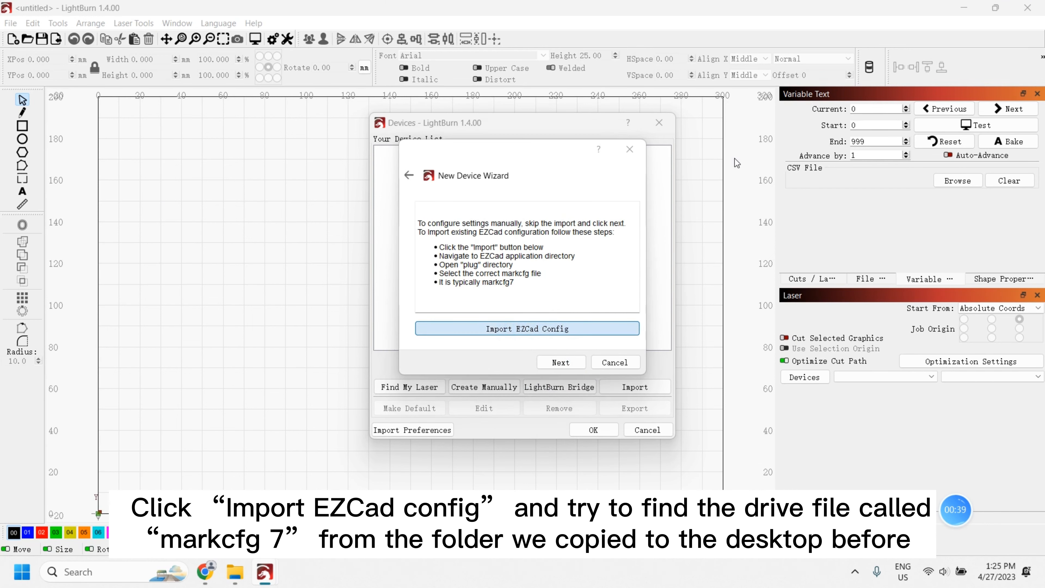
pyautogui.click(156, 431)
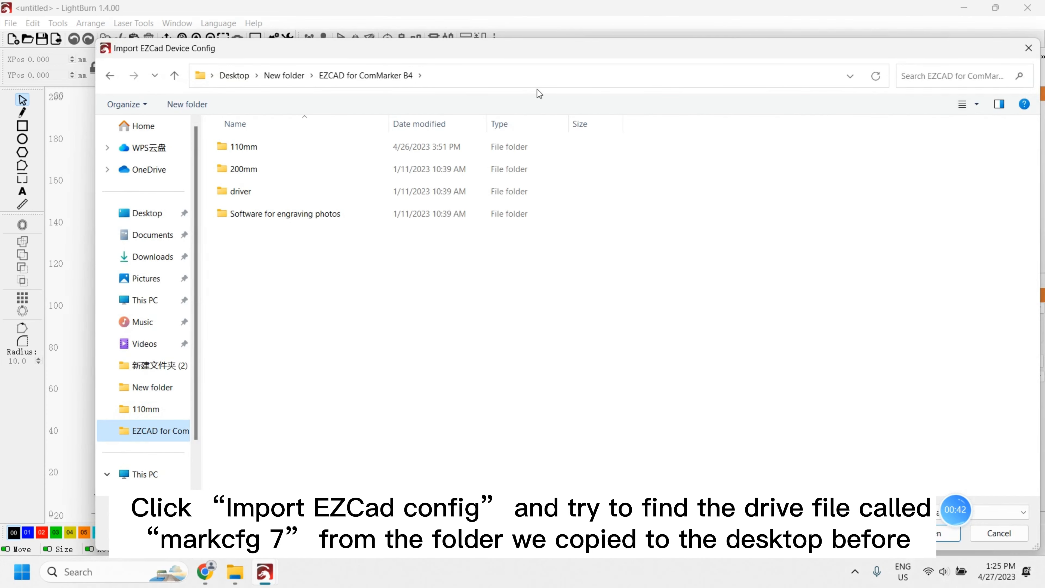
pyautogui.doubleClick(273, 171)
pyautogui.click(241, 235)
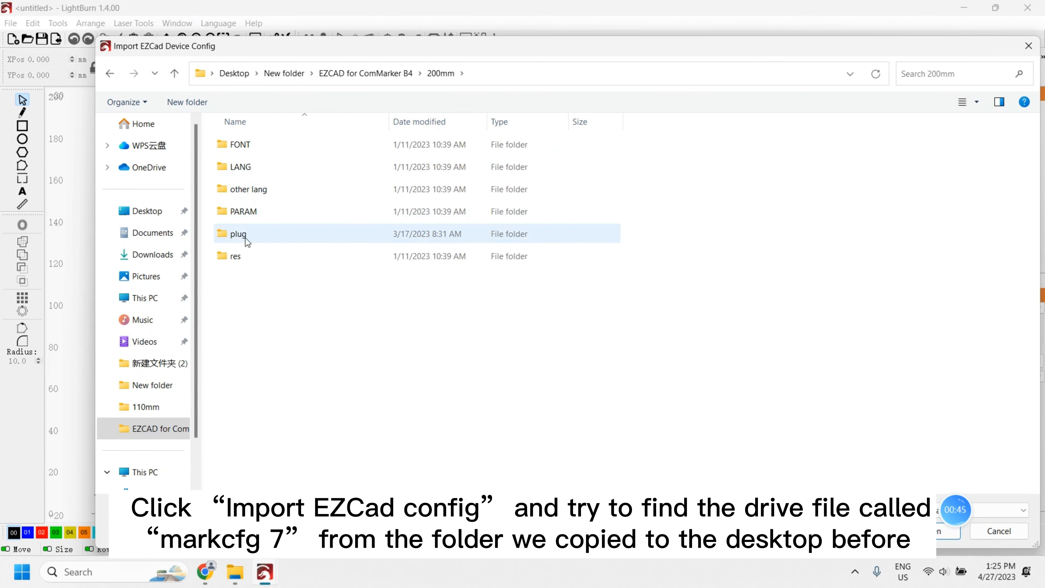
pyautogui.doubleClick(275, 241)
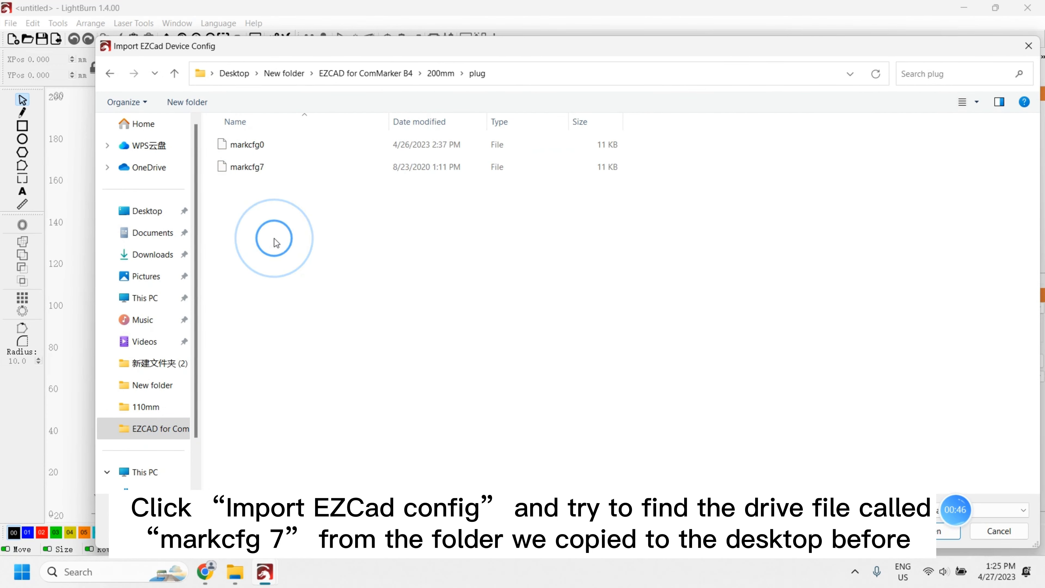
pyautogui.click(262, 170)
pyautogui.click(924, 532)
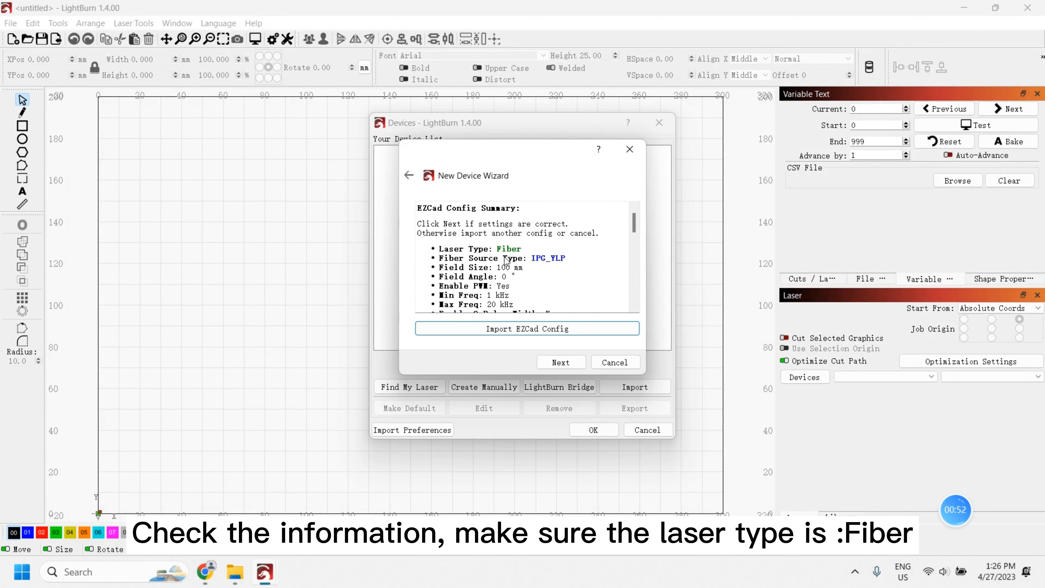
pyautogui.click(534, 257)
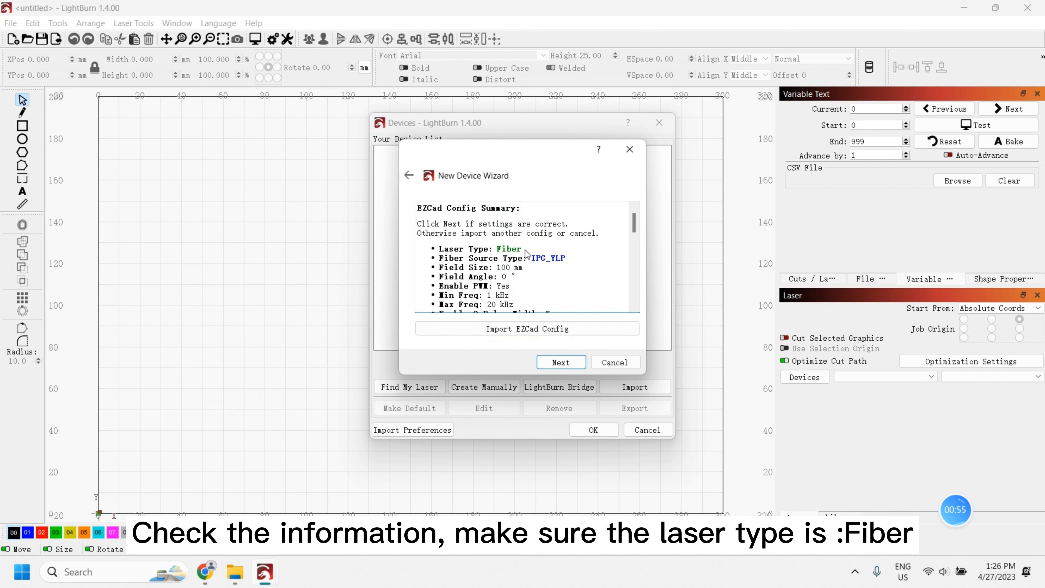
pyautogui.click(562, 362)
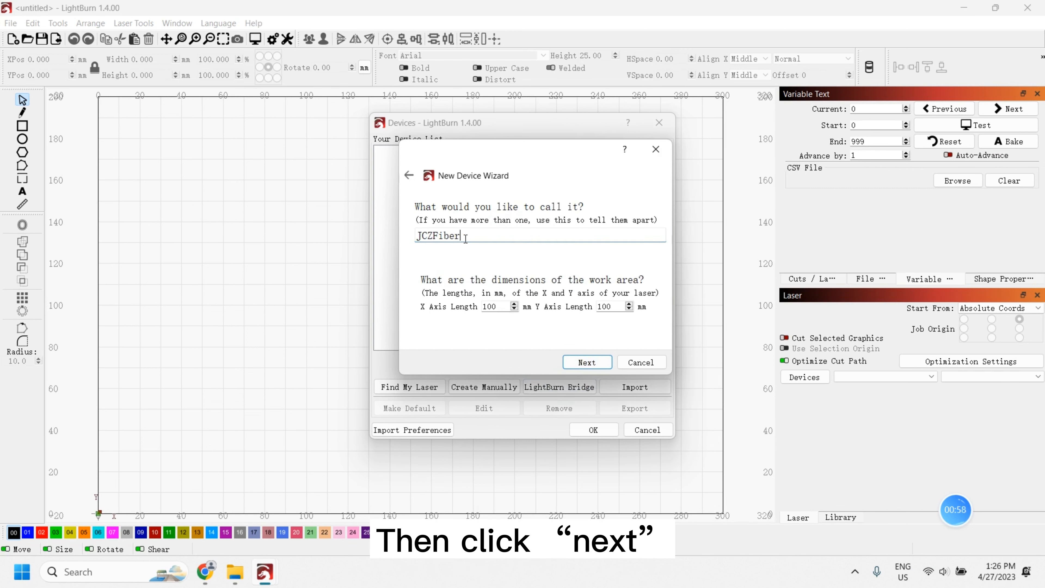
# Step: Name the new device ComMarker B4 and set its work area to 110 mm on both the X and Y axes
pyautogui.moveTo(461, 237); pyautogui.dragTo(380, 238)
pyautogui.write('C')
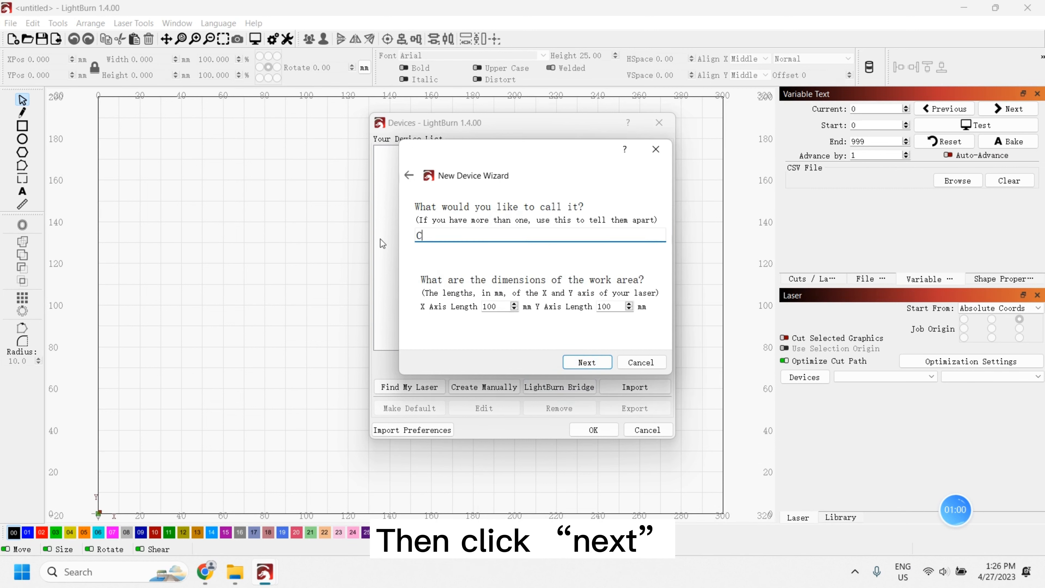
pyautogui.write('omMarker B4')
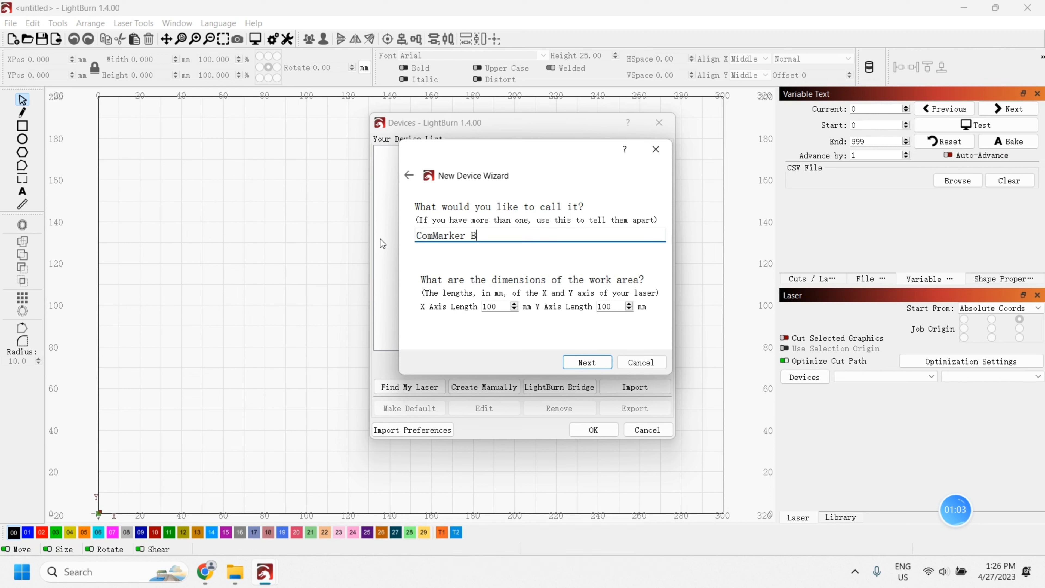
pyautogui.click(493, 307)
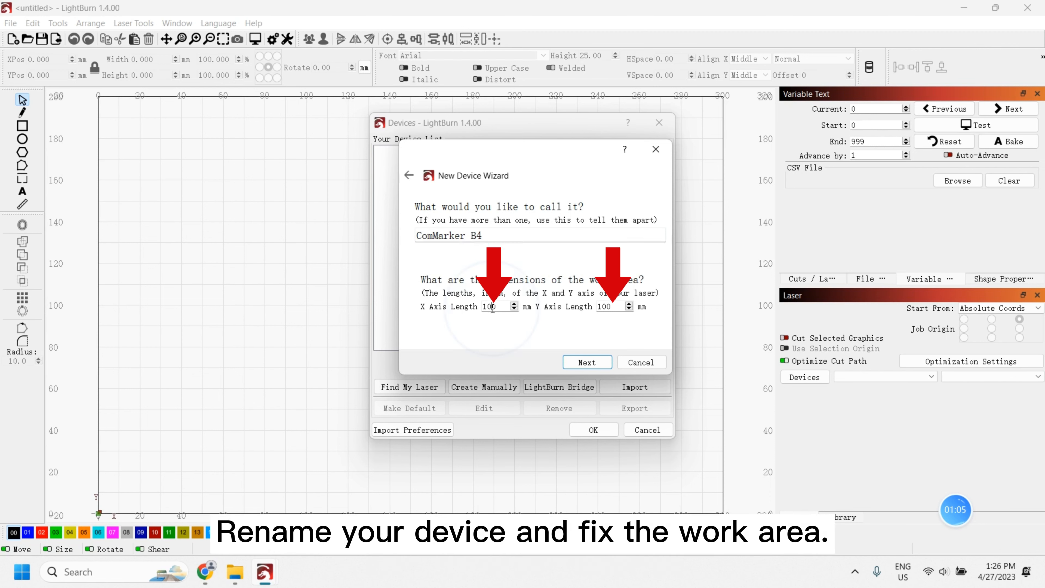
pyautogui.write('1')
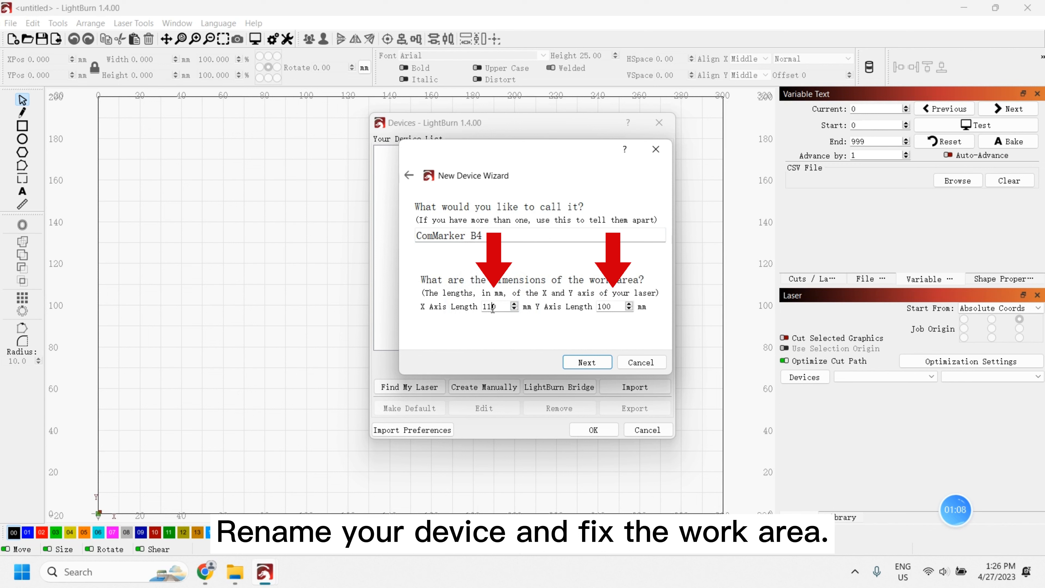
pyautogui.click(603, 306)
pyautogui.write('1')
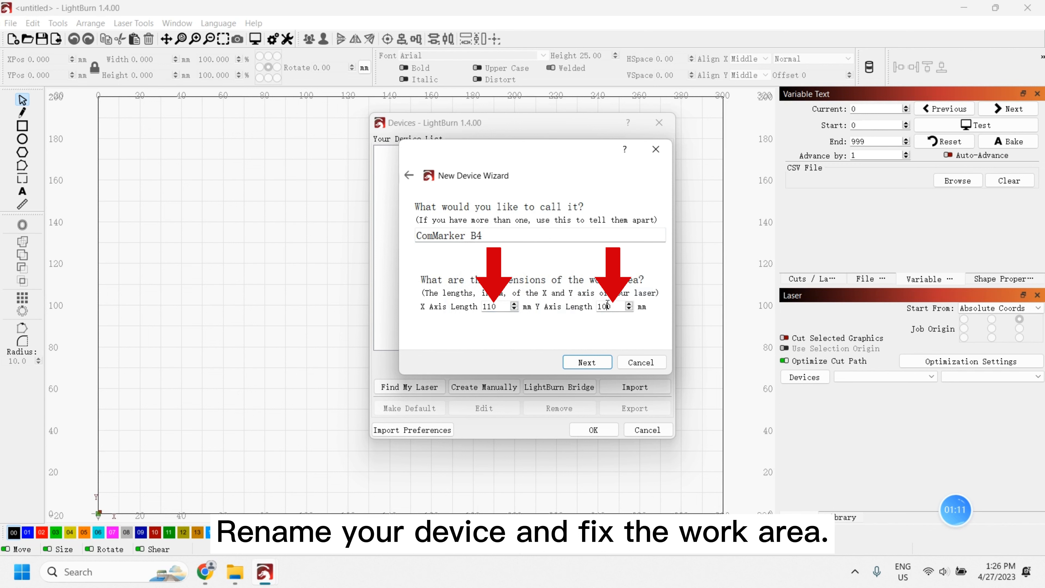
# Step: Finish adding the new device to the device list and check the laser's status and selected device
pyautogui.click(592, 362)
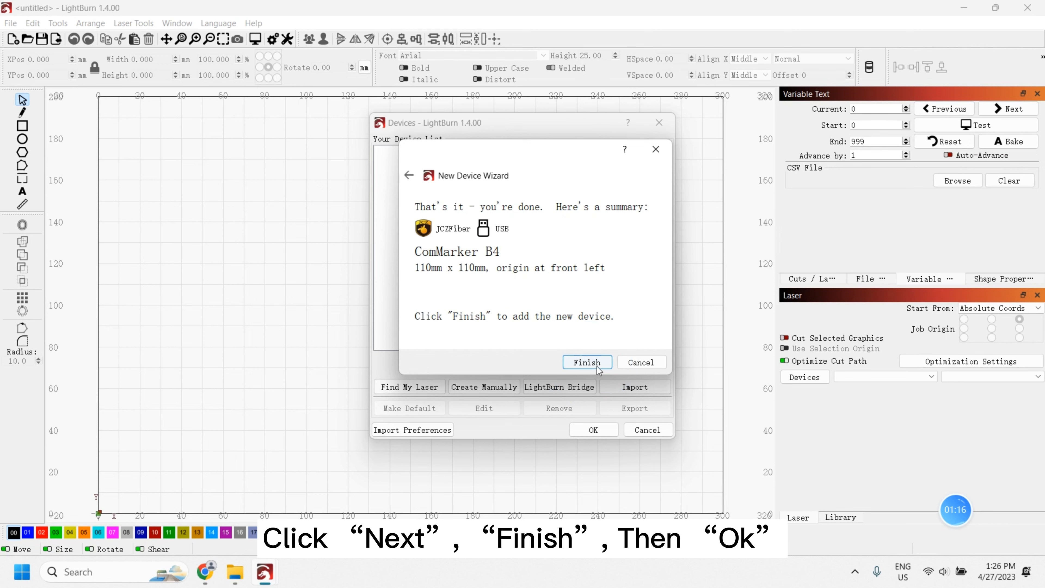
pyautogui.click(597, 365)
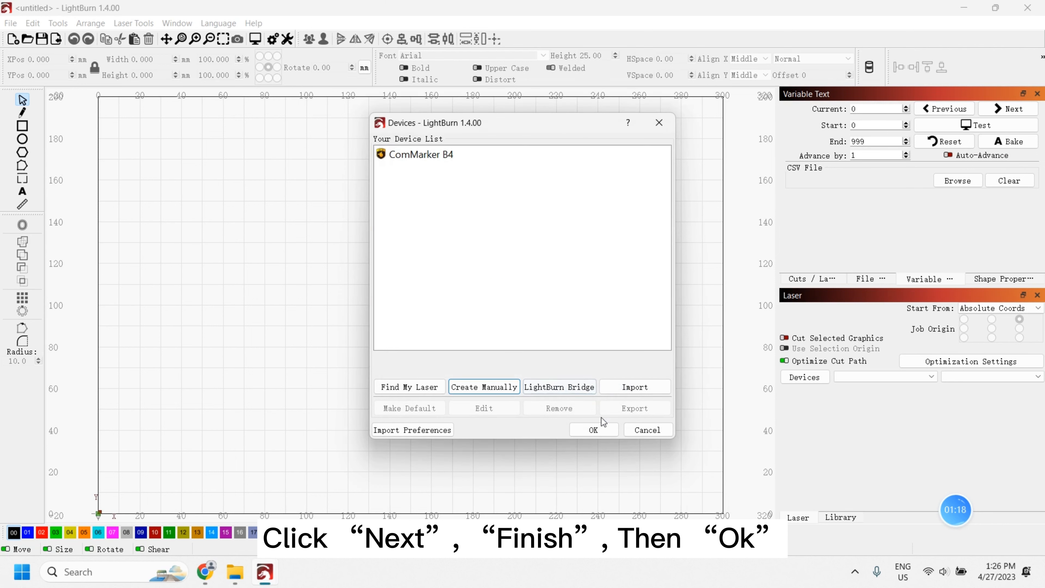
pyautogui.click(601, 433)
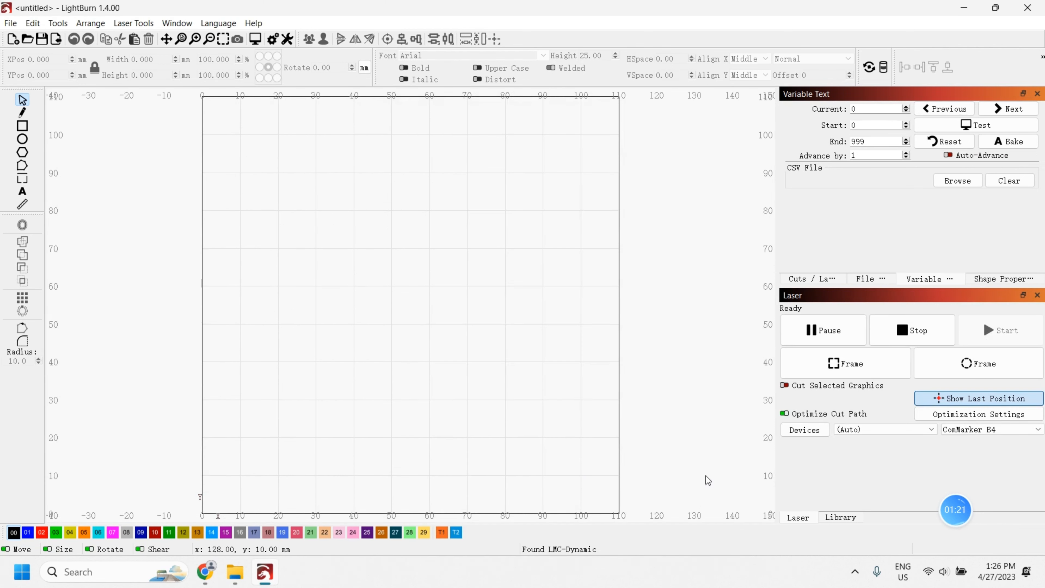
pyautogui.click(803, 309)
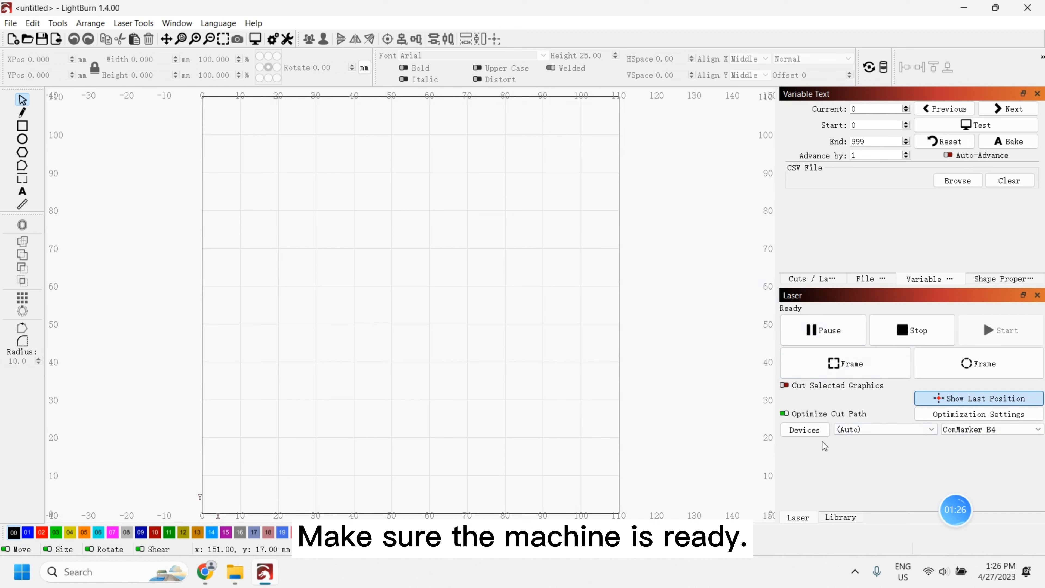
pyautogui.click(987, 439)
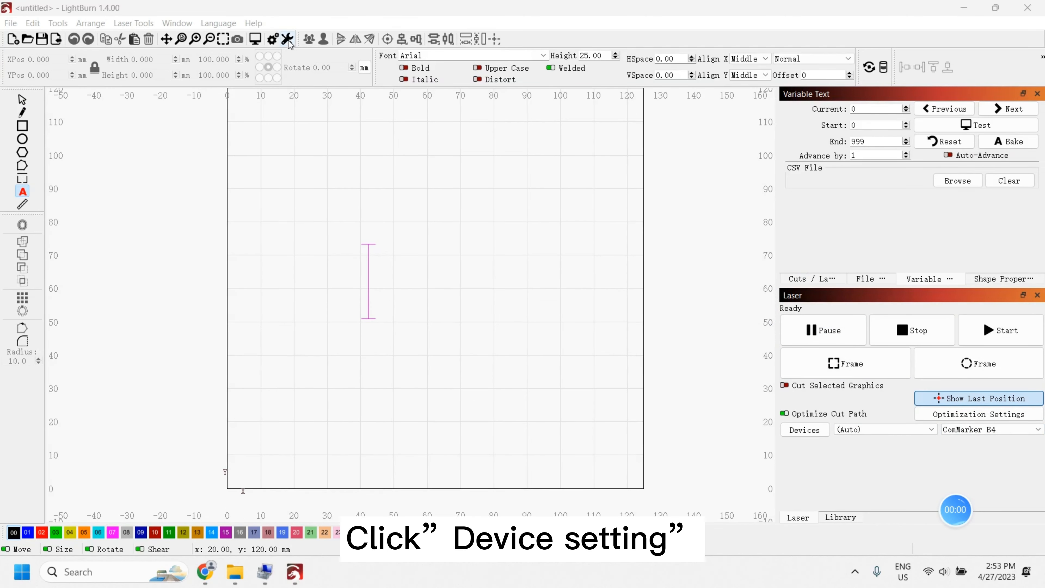
# Step: In the device settings, load the 110mm folder's jcz11.cor correction file and apply fiber type RAYCUS with frequency limits of 20 and 200 kHz
pyautogui.click(288, 41)
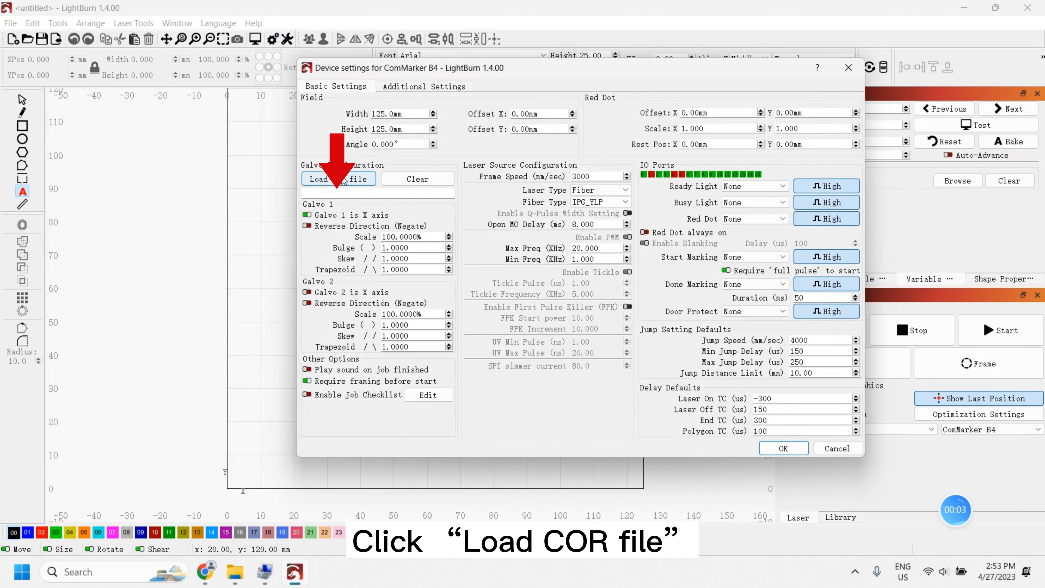
pyautogui.click(351, 182)
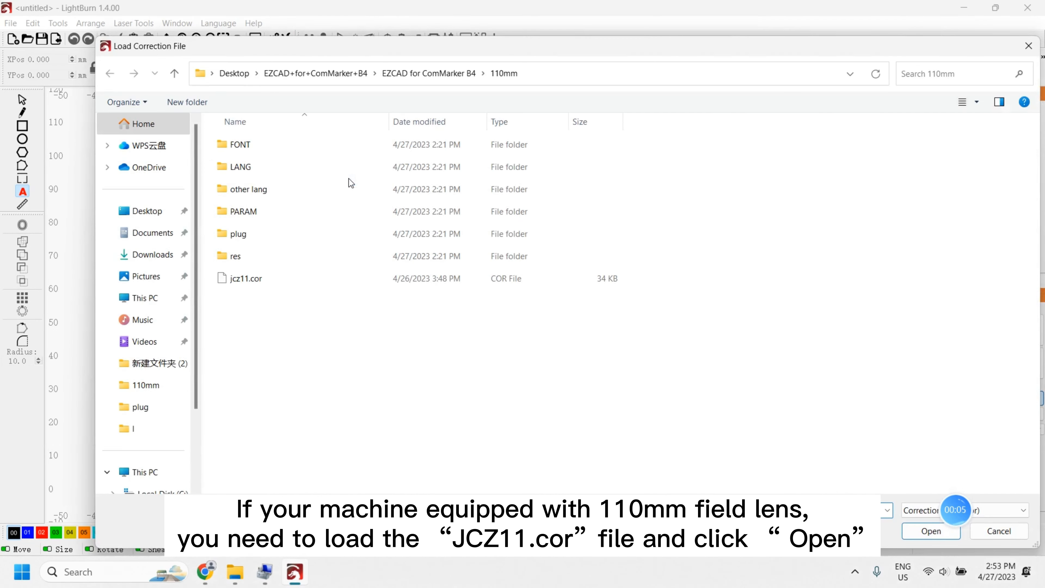
pyautogui.click(291, 281)
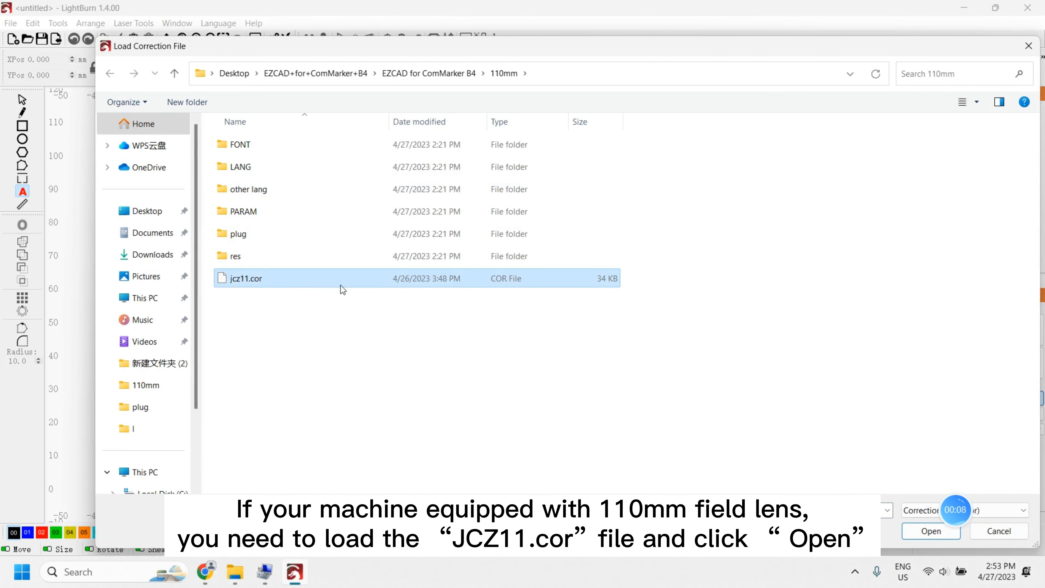
pyautogui.click(928, 533)
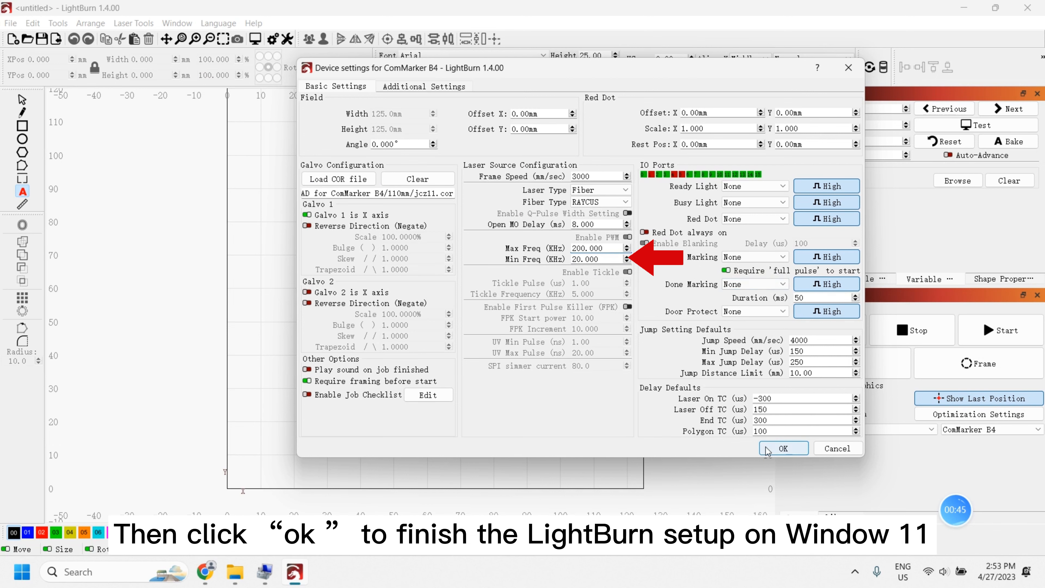
pyautogui.click(784, 448)
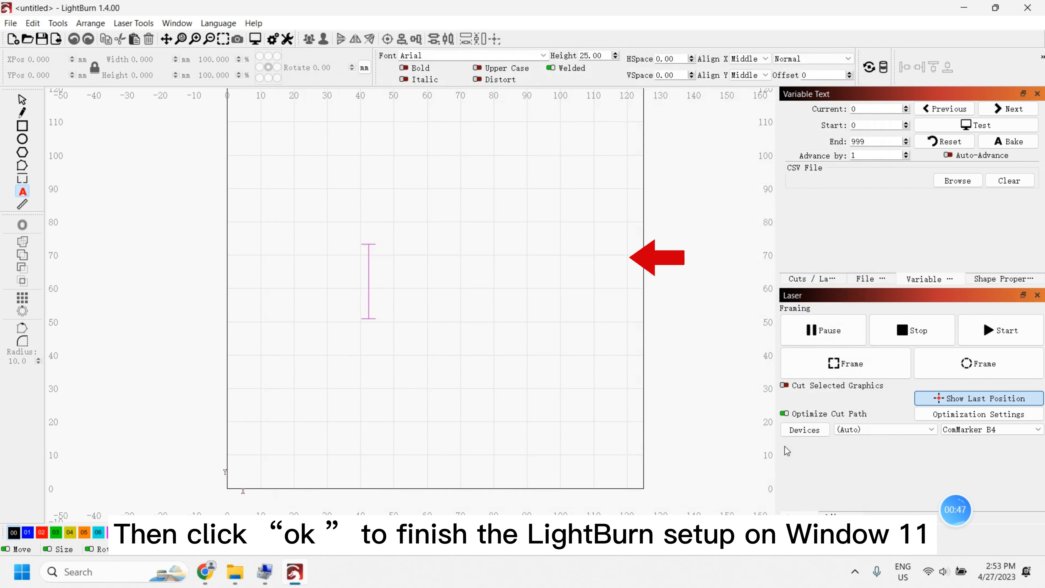